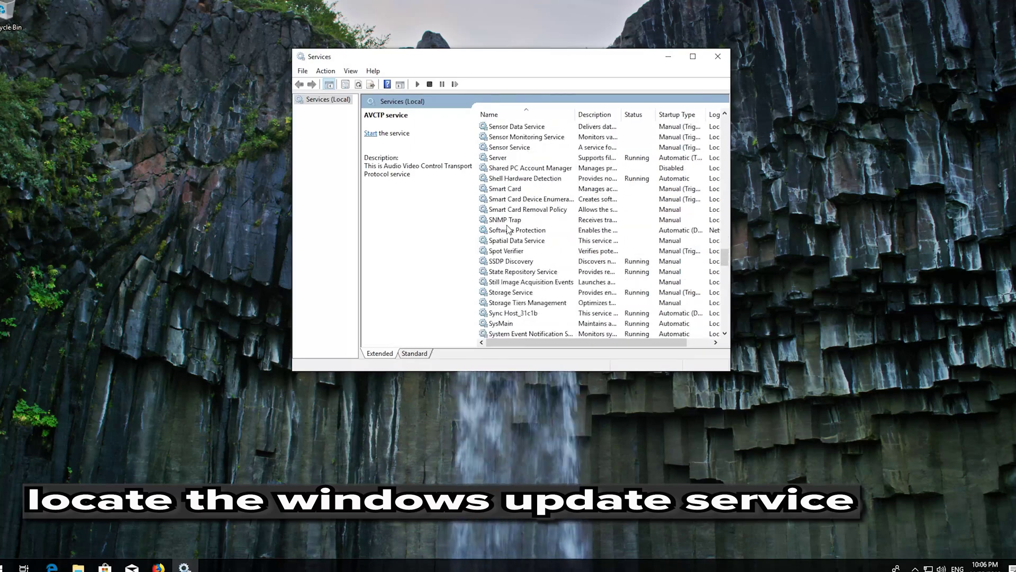
Step: Set the Windows Update service's startup type to Automatic, apply the change and close its properties
{"action": "scroll", "coordinate": [508, 228], "scroll_direction": "down", "scroll_amount": 10}
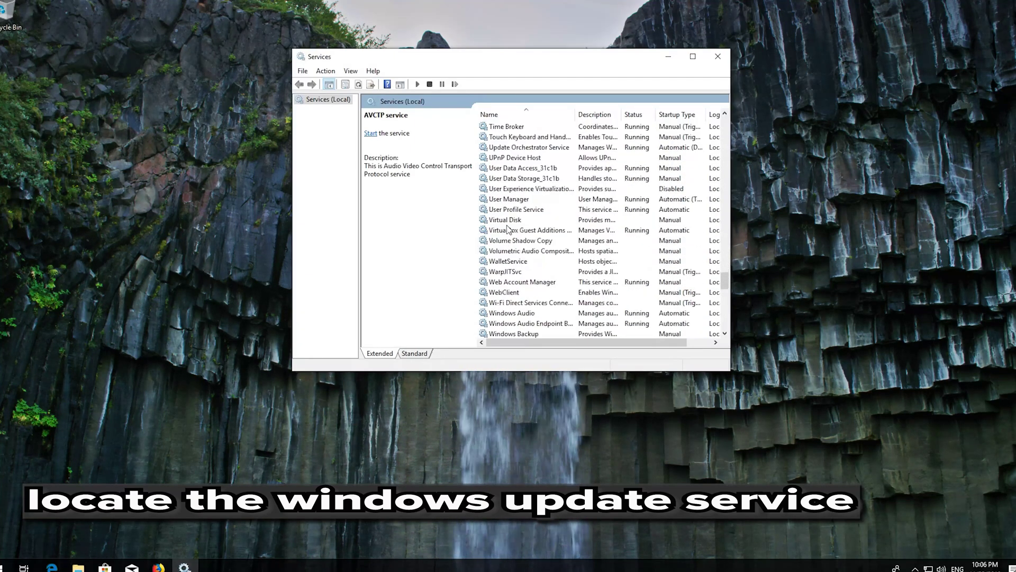
{"action": "scroll", "coordinate": [508, 228], "scroll_direction": "down", "scroll_amount": 5}
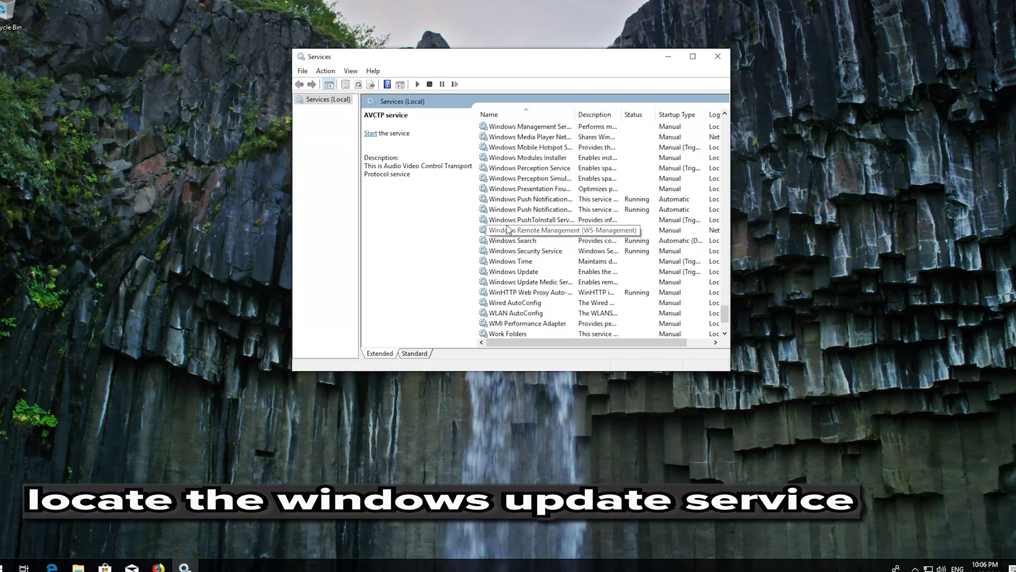
{"action": "left_click", "coordinate": [517, 272]}
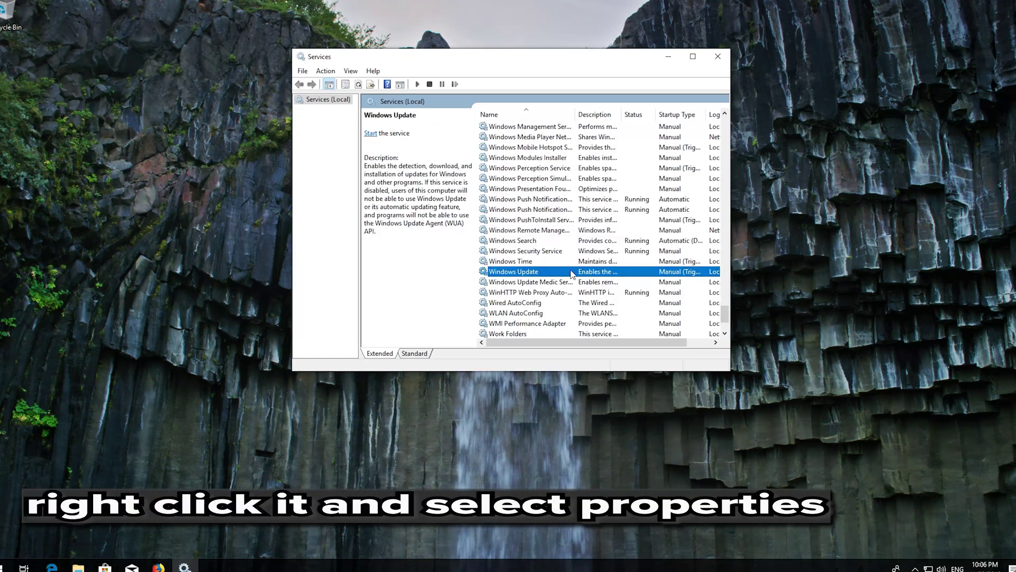
{"action": "right_click", "coordinate": [526, 274]}
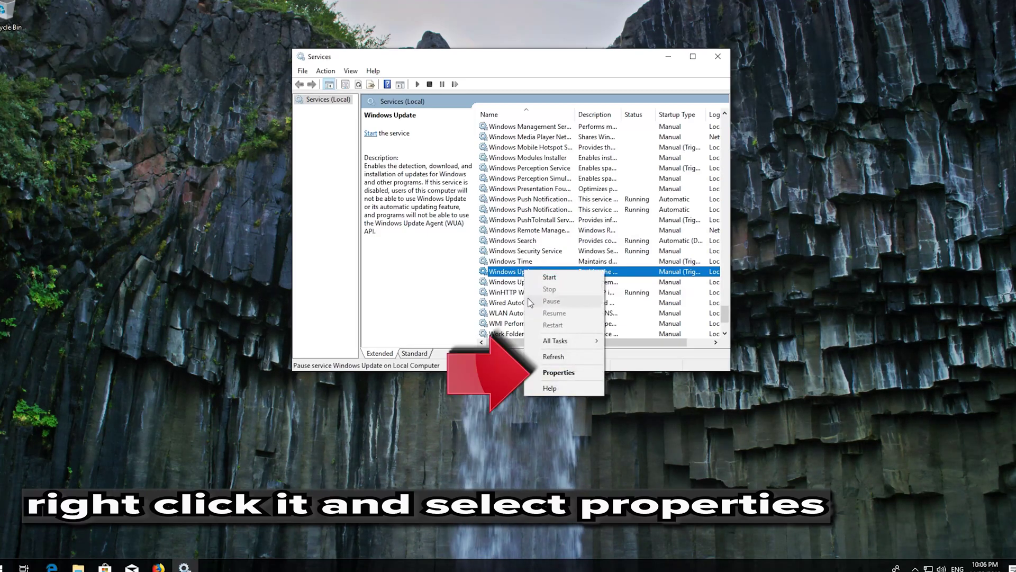
{"action": "left_click", "coordinate": [568, 375]}
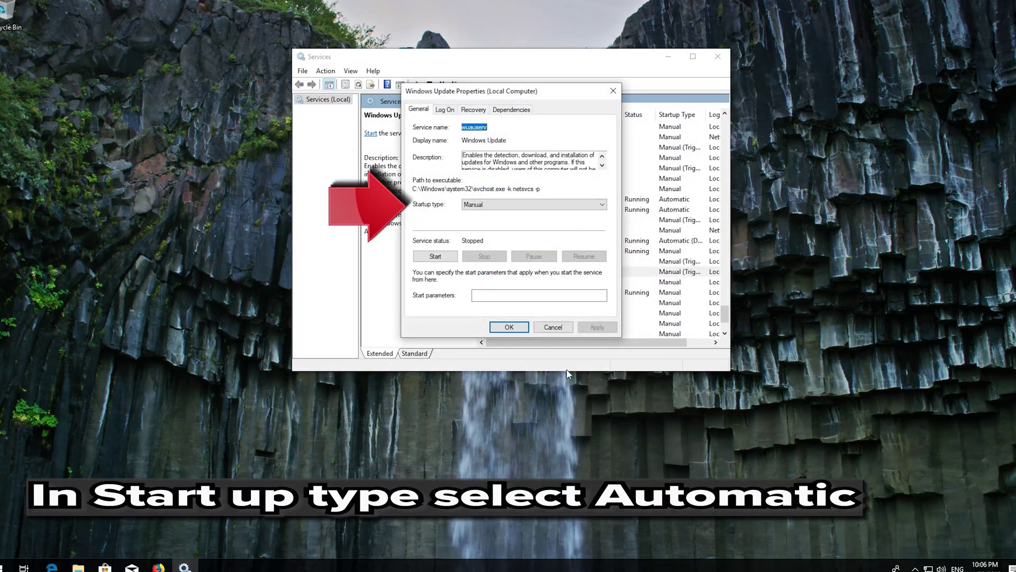
{"action": "left_click", "coordinate": [529, 207]}
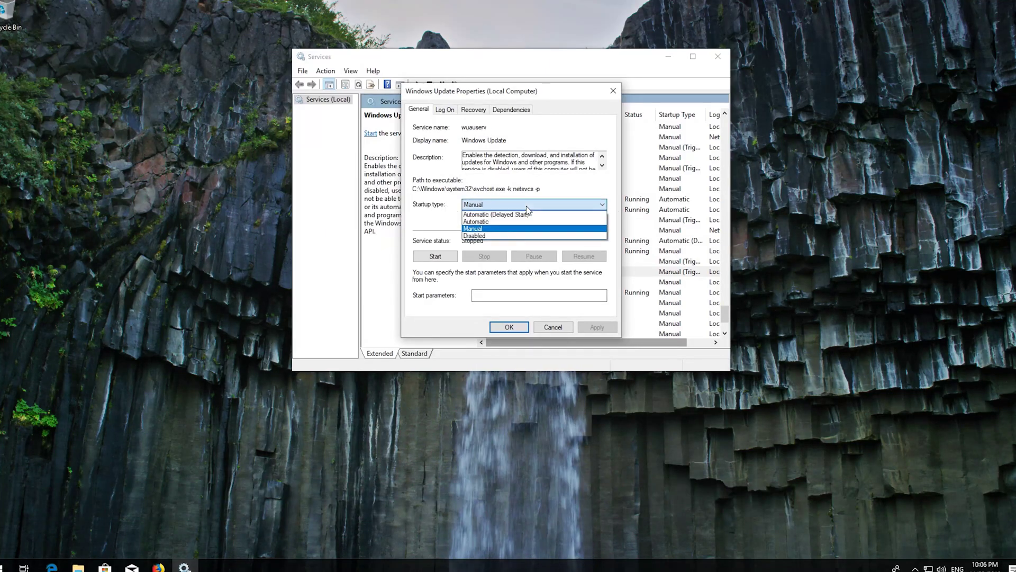
{"action": "left_click", "coordinate": [503, 221]}
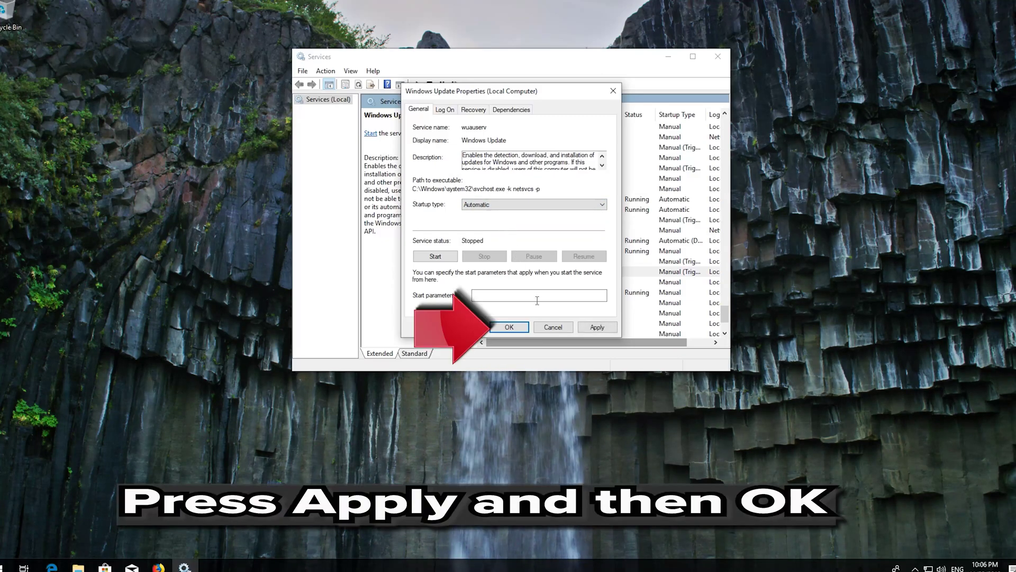
{"action": "left_click", "coordinate": [598, 327]}
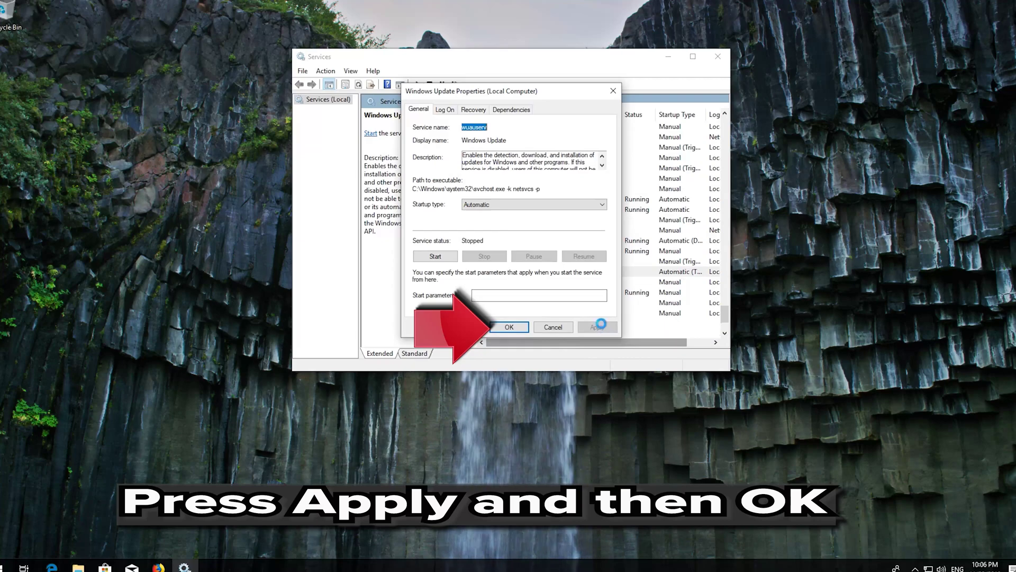
{"action": "left_click", "coordinate": [513, 329]}
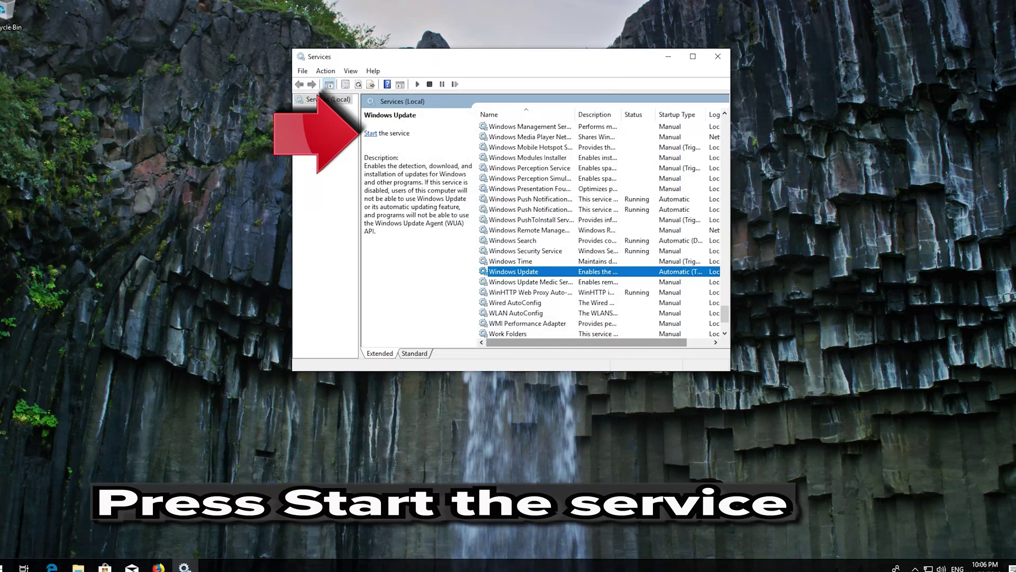
Step: Start and restart the Windows Update service, and close the Services window
{"action": "left_click", "coordinate": [373, 136]}
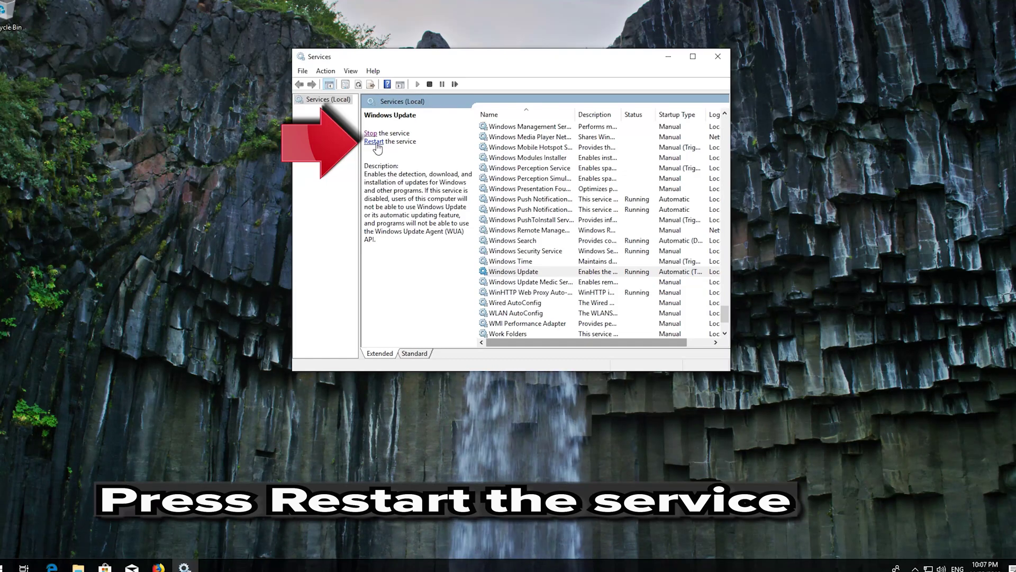
{"action": "left_click", "coordinate": [376, 142]}
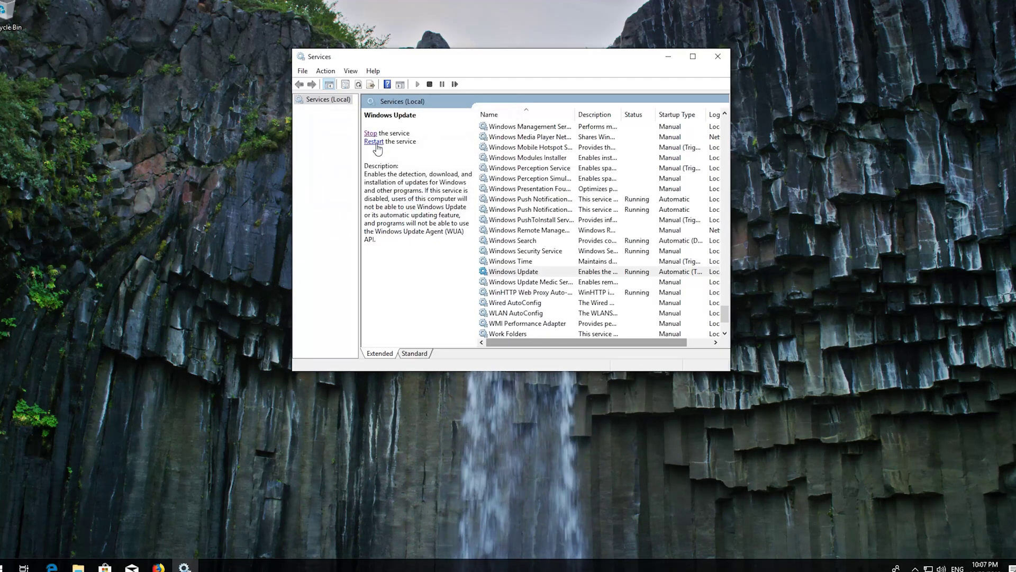
{"action": "left_click", "coordinate": [727, 55]}
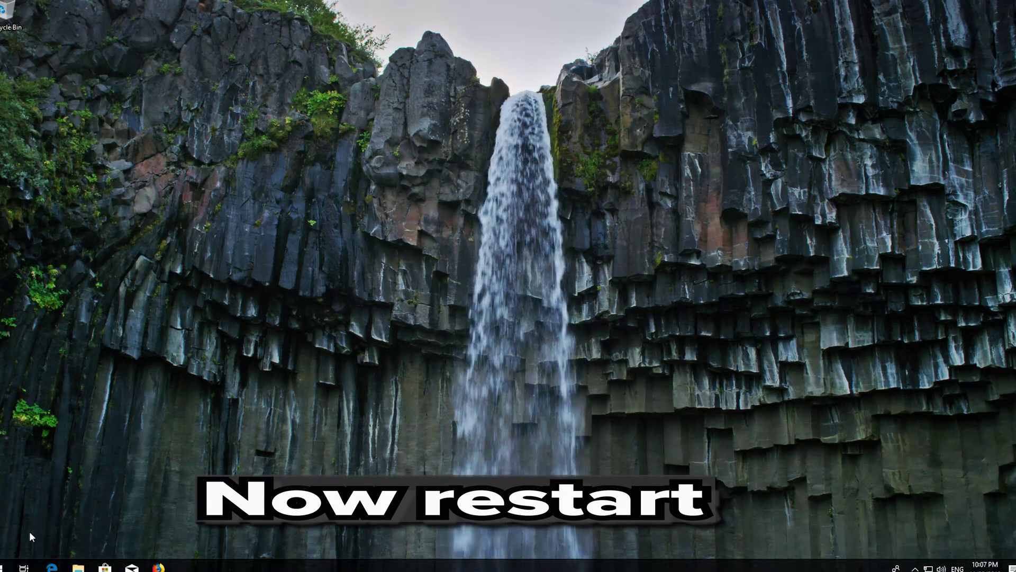
Step: Restart the computer
{"action": "left_click", "coordinate": [7, 565]}
{"action": "left_click", "coordinate": [2, 546]}
{"action": "left_click", "coordinate": [3, 522]}
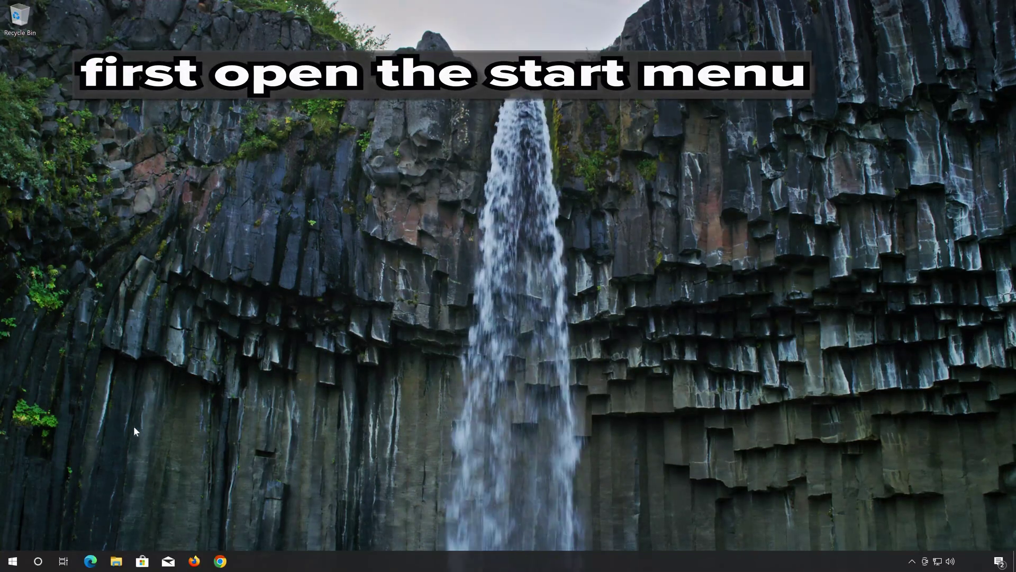
Step: Open the Troubleshoot page of the Update & Security settings
{"action": "left_click", "coordinate": [6, 564]}
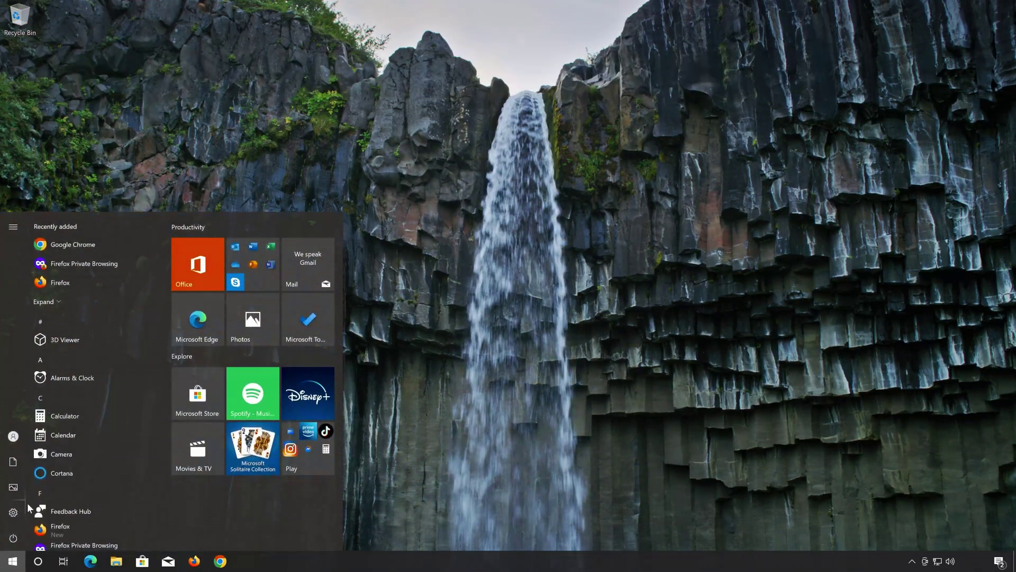
{"action": "mouse_move", "coordinate": [22, 511]}
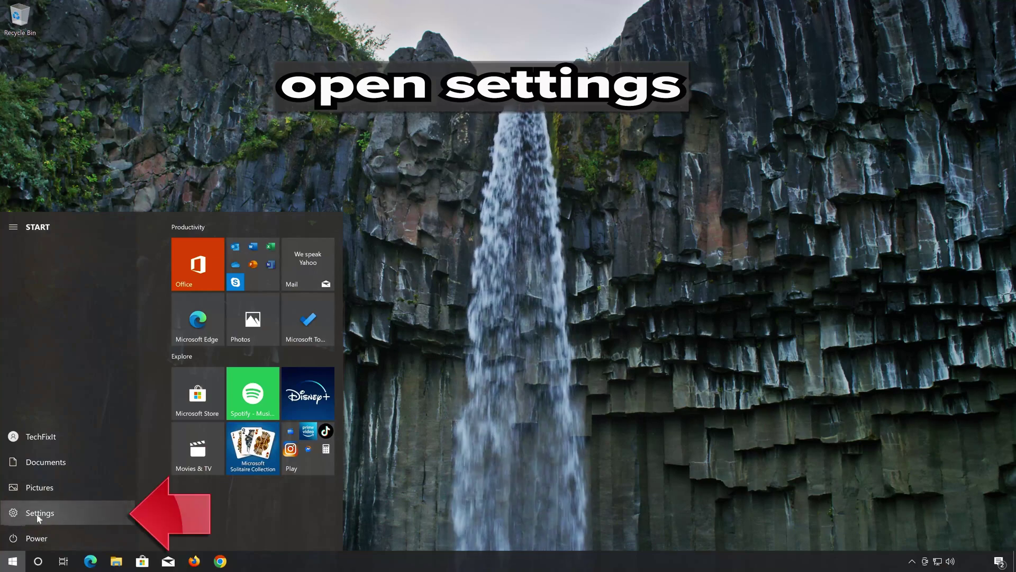
{"action": "left_click", "coordinate": [96, 513]}
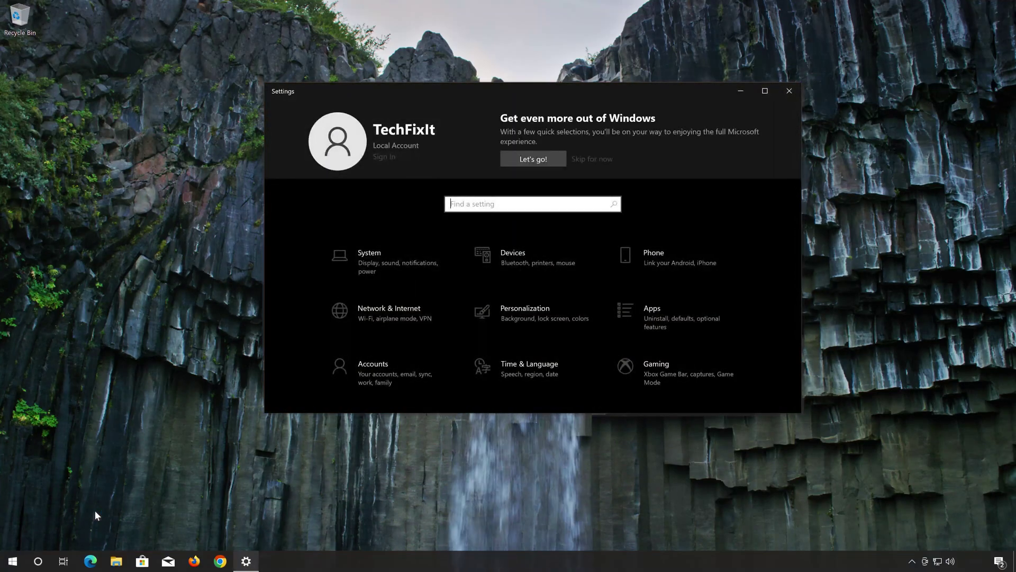
{"action": "scroll", "coordinate": [520, 305], "scroll_direction": "down", "scroll_amount": 3}
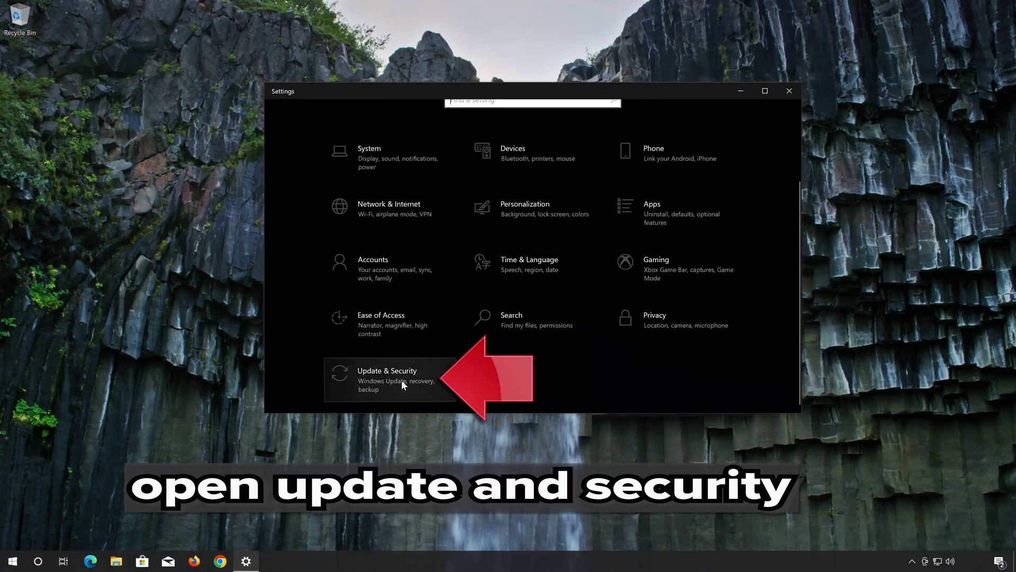
{"action": "left_click", "coordinate": [402, 378]}
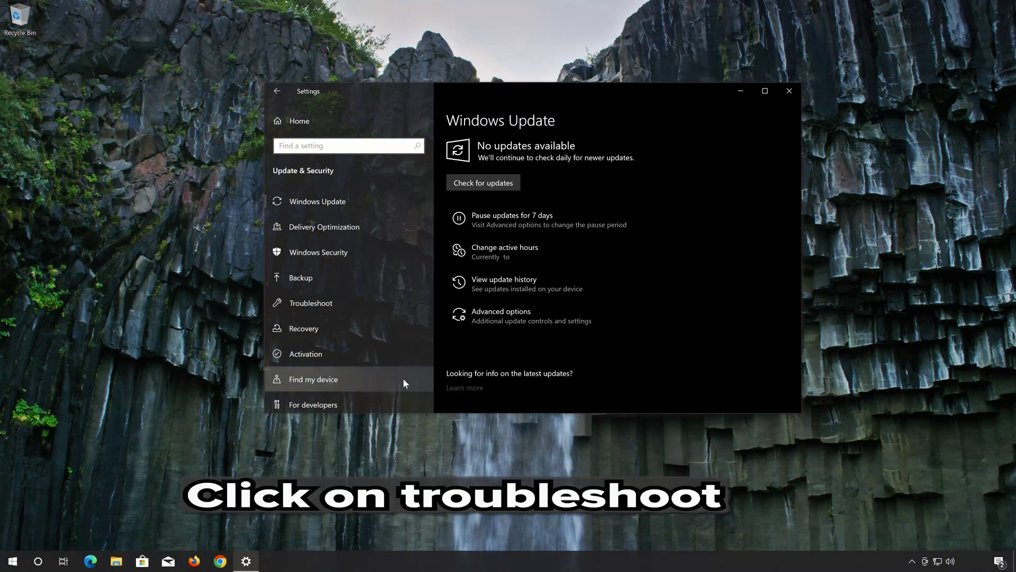
{"action": "left_click", "coordinate": [365, 304]}
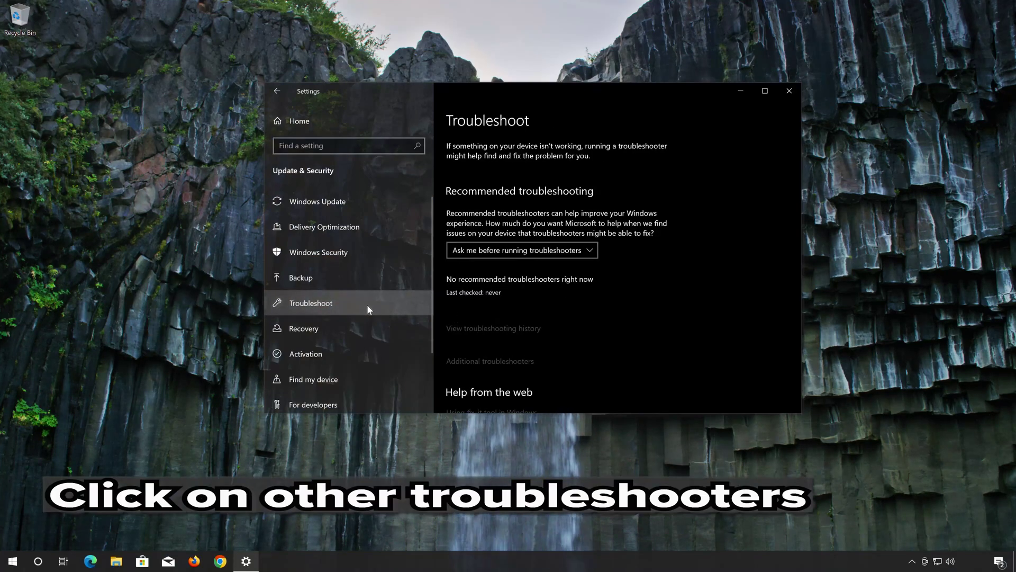
Step: Run the Windows Update troubleshooter from the additional troubleshooters and close it once it completes
{"action": "scroll", "coordinate": [646, 294], "scroll_direction": "down", "scroll_amount": 2}
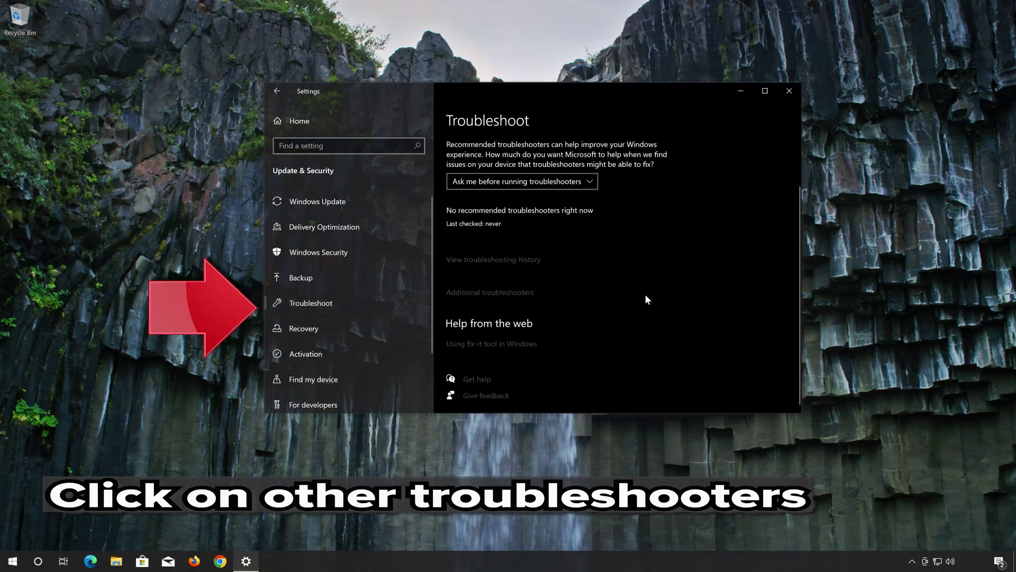
{"action": "scroll", "coordinate": [646, 295], "scroll_direction": "up", "scroll_amount": 1}
{"action": "scroll", "coordinate": [646, 300], "scroll_direction": "down", "scroll_amount": 1}
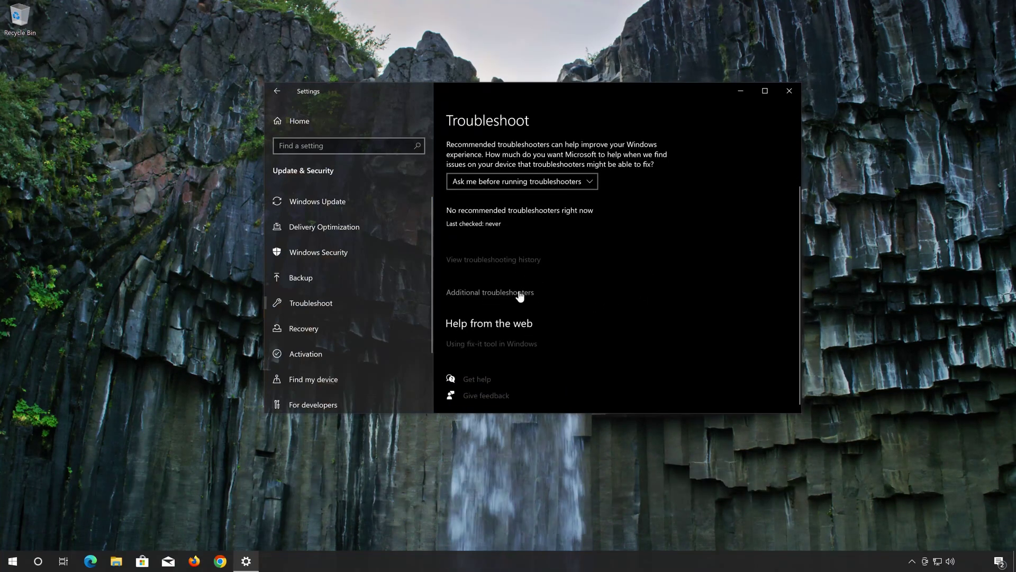
{"action": "left_click", "coordinate": [513, 294]}
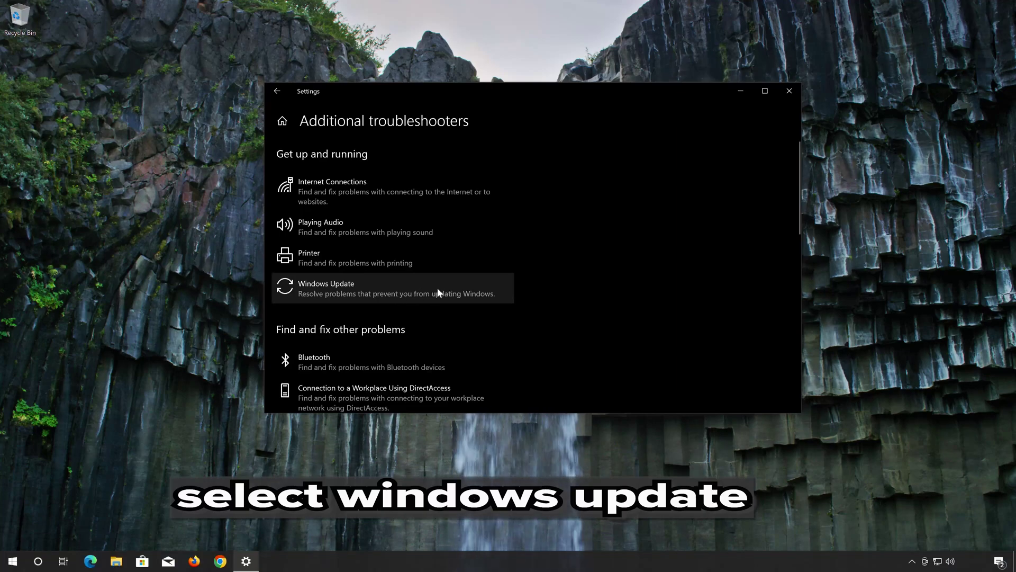
{"action": "left_click", "coordinate": [387, 289]}
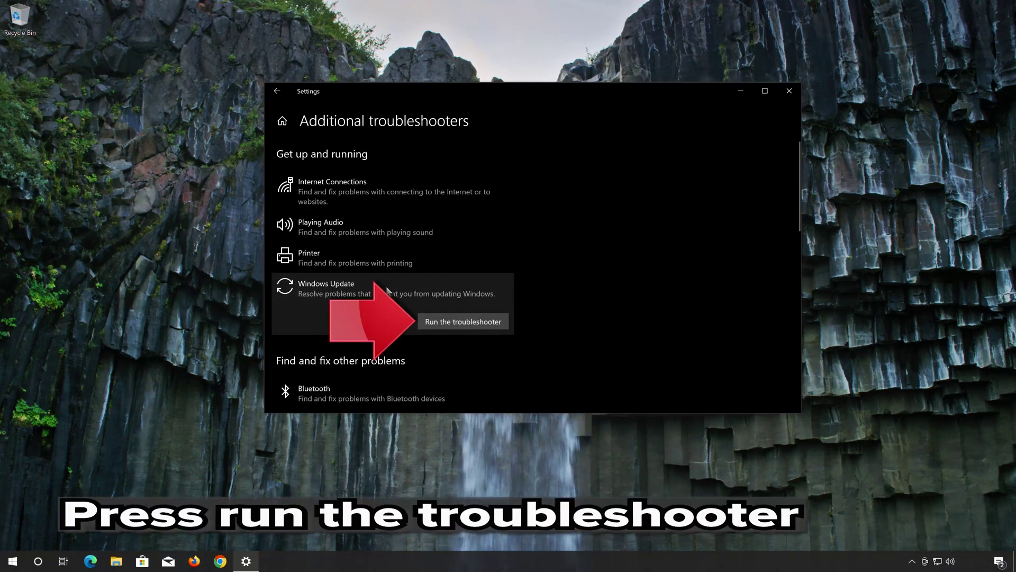
{"action": "left_click", "coordinate": [473, 321]}
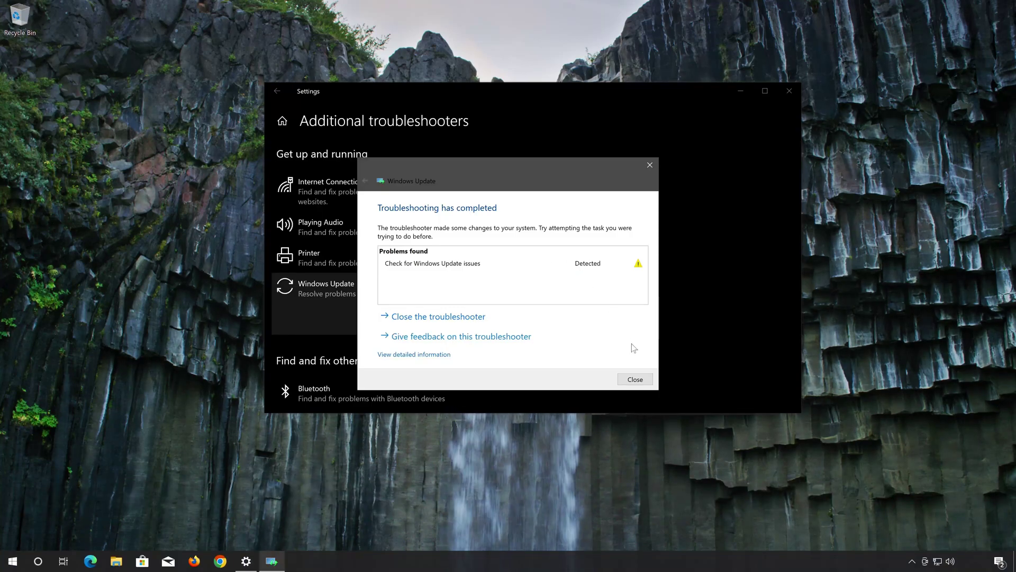
{"action": "left_click", "coordinate": [637, 379]}
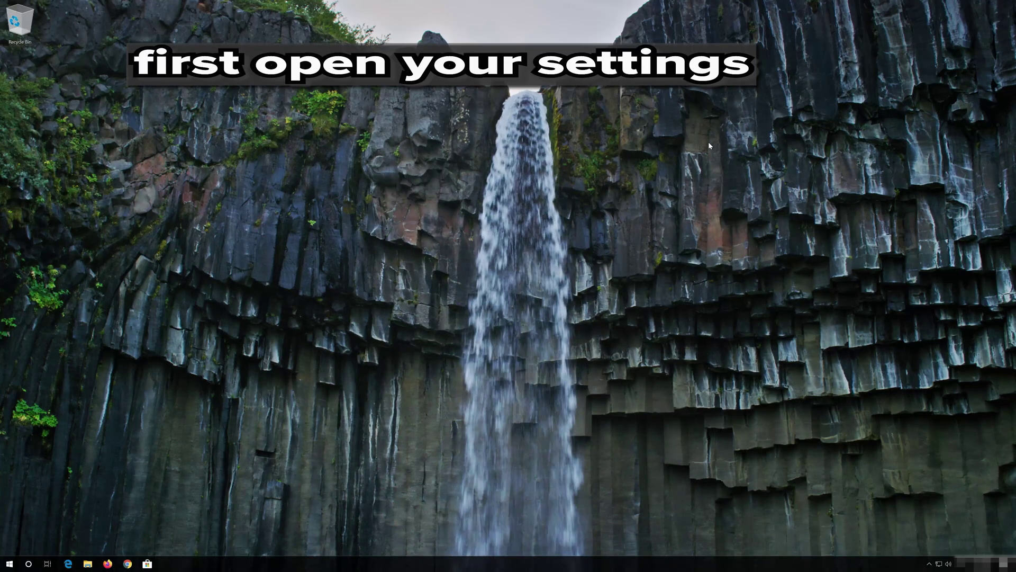
Step: Restart the PC into advanced startup from the Recovery page of the Update & Security settings
{"action": "key", "text": "super"}
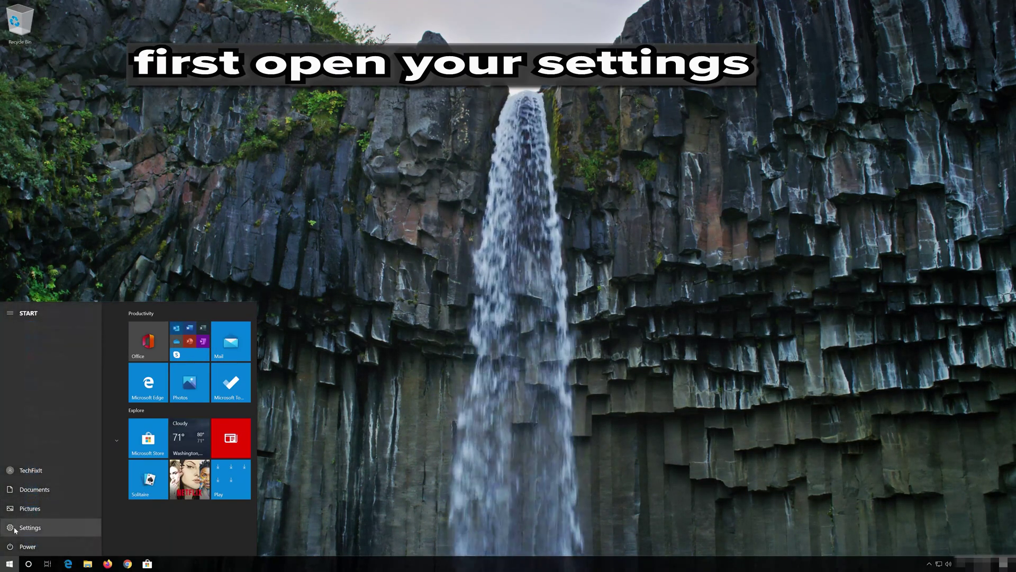
{"action": "left_click", "coordinate": [15, 531]}
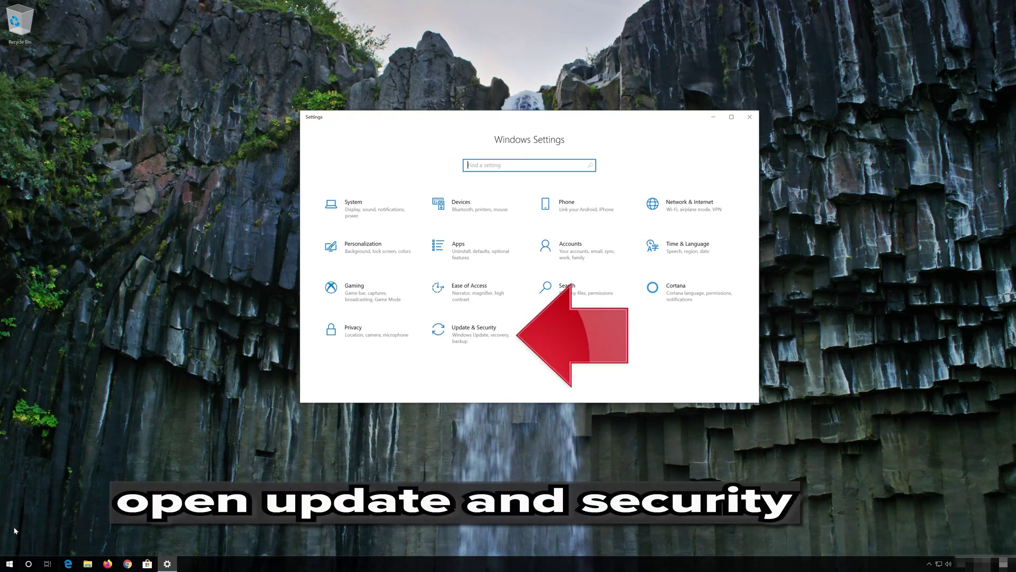
{"action": "left_click", "coordinate": [484, 338]}
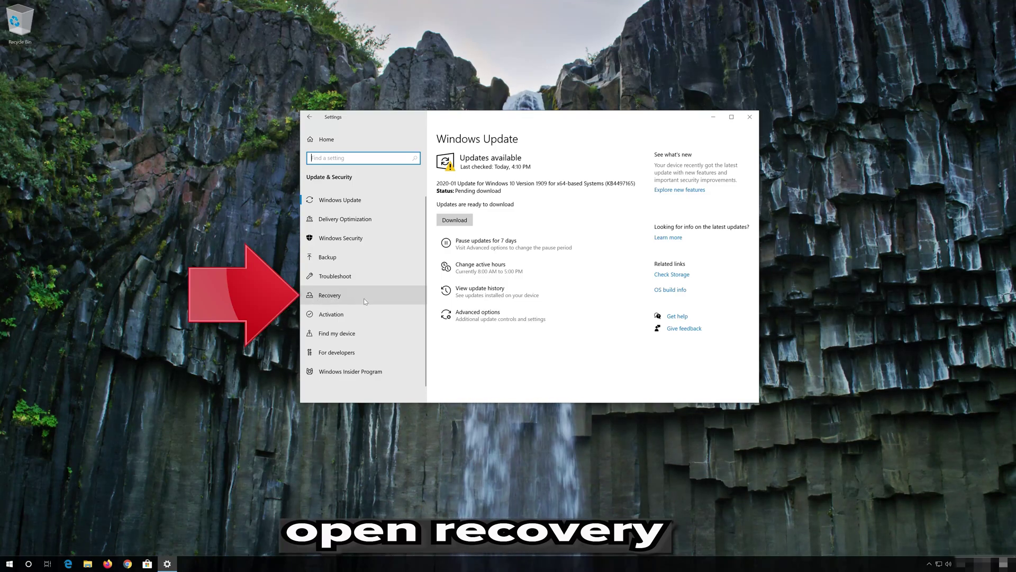
{"action": "left_click", "coordinate": [343, 304]}
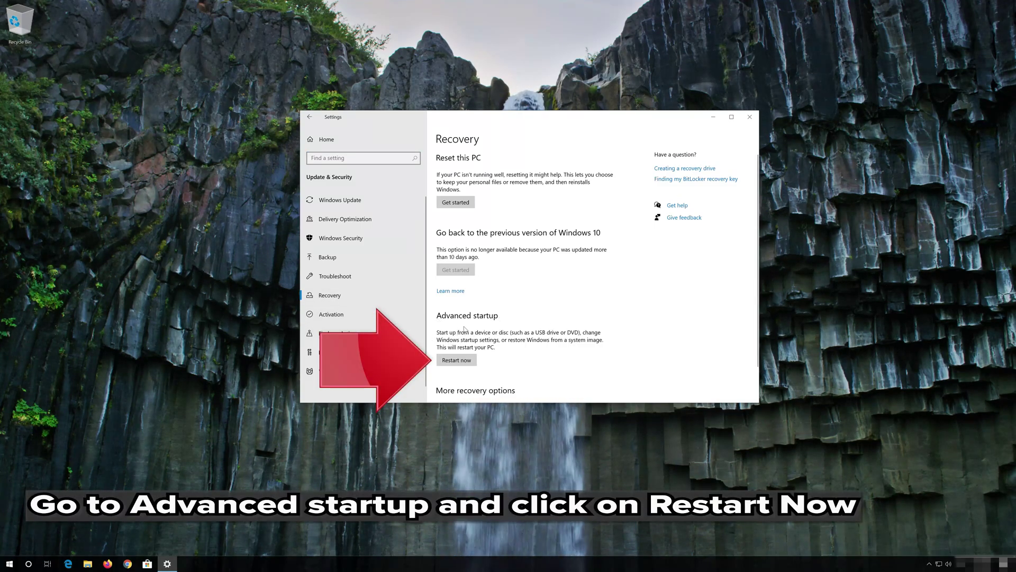
{"action": "left_click", "coordinate": [445, 363]}
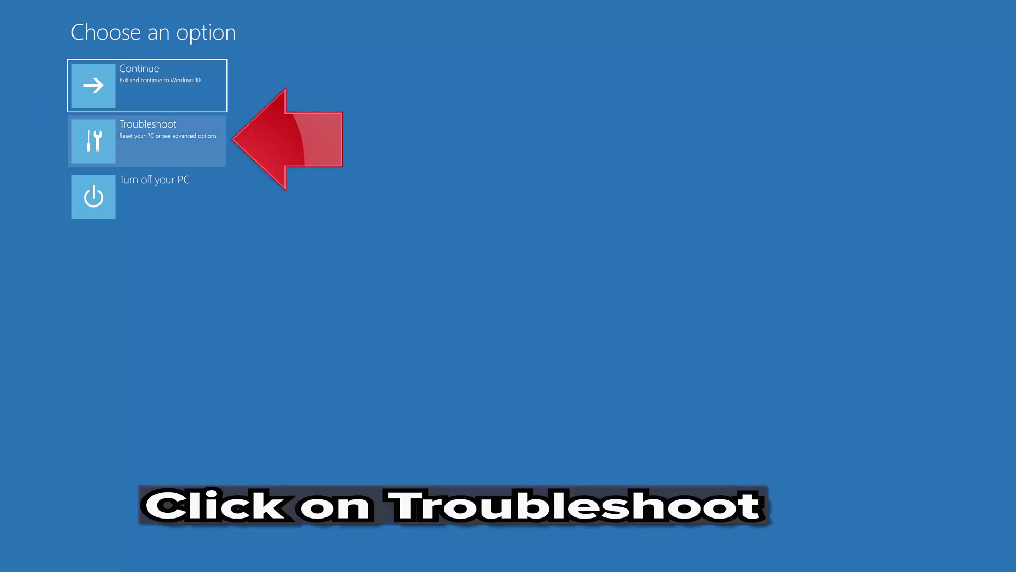
Step: Restart through Startup Settings in the advanced troubleshooting options and choose Enable Safe Mode
{"action": "left_click", "coordinate": [141, 144]}
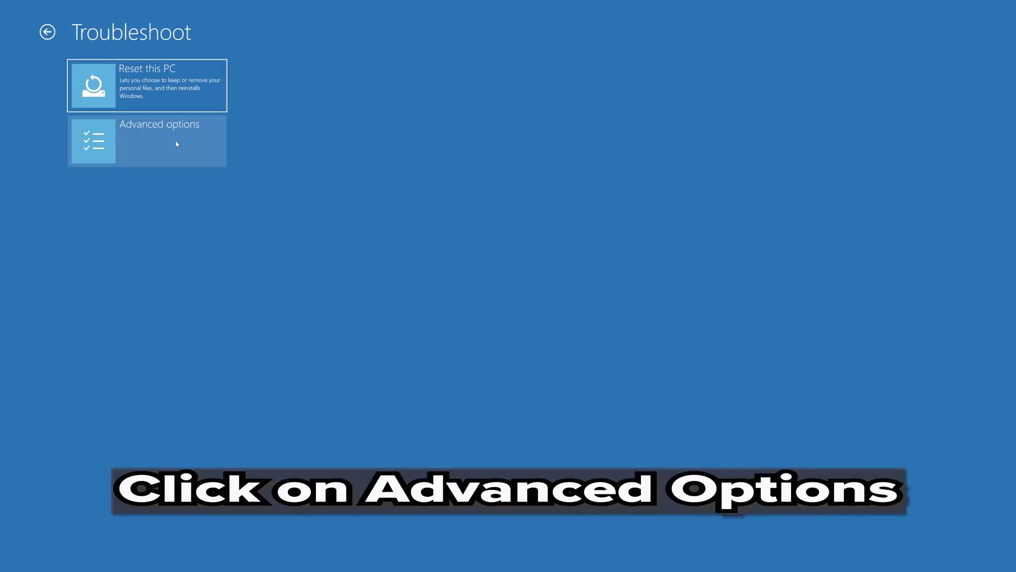
{"action": "left_click", "coordinate": [147, 143]}
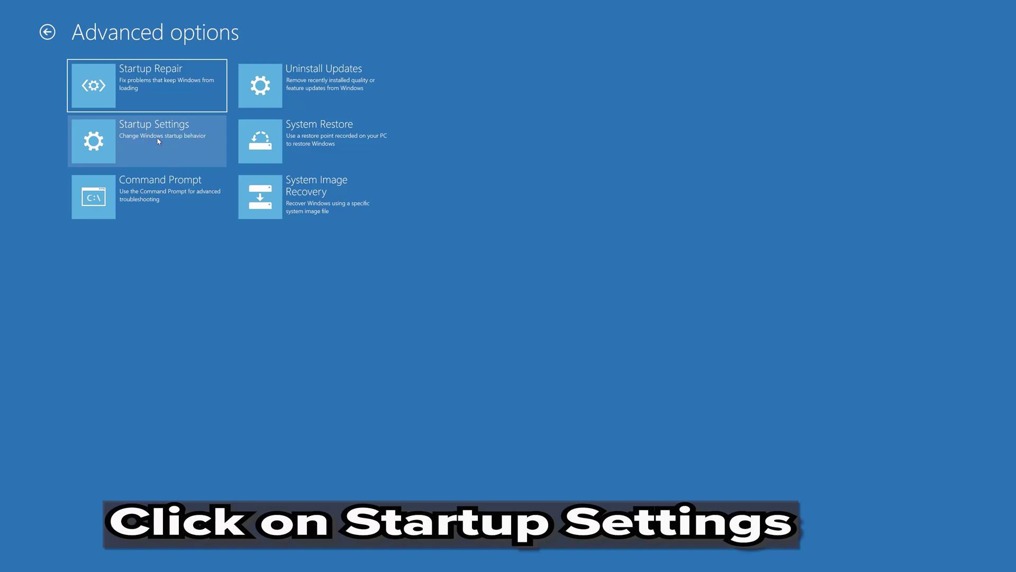
{"action": "left_click", "coordinate": [157, 141]}
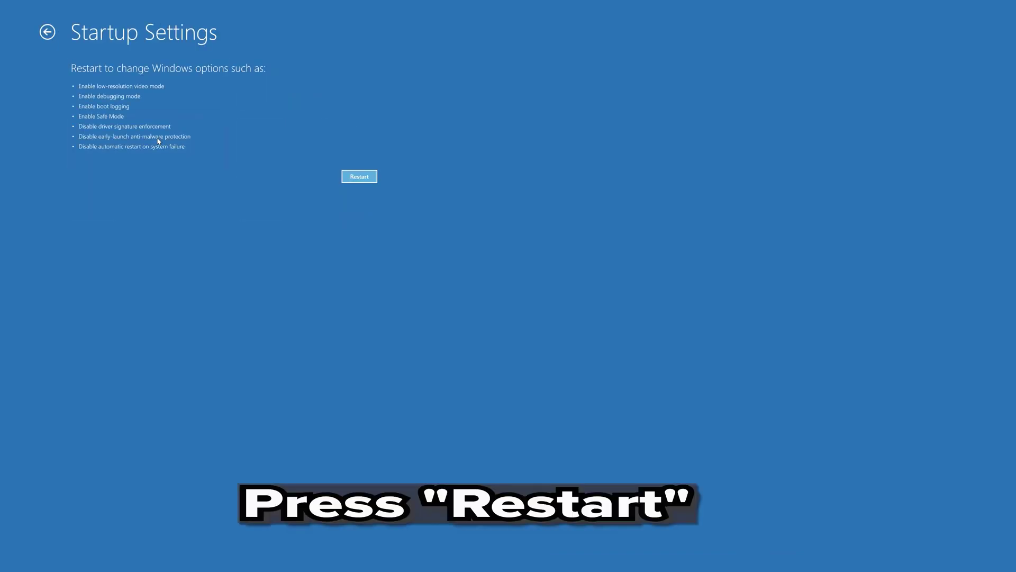
{"action": "left_click", "coordinate": [352, 177]}
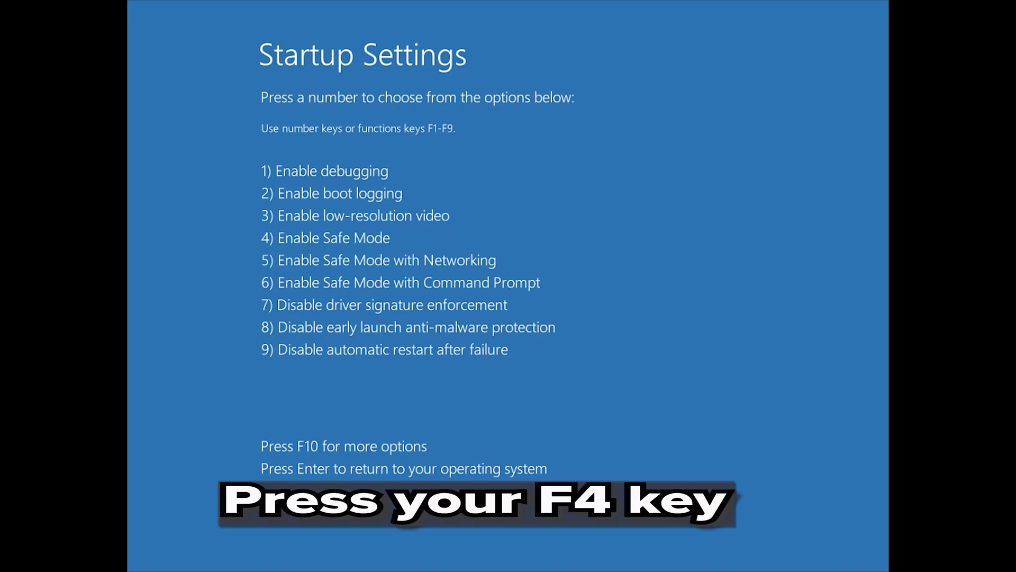
{"action": "key", "text": "F4"}
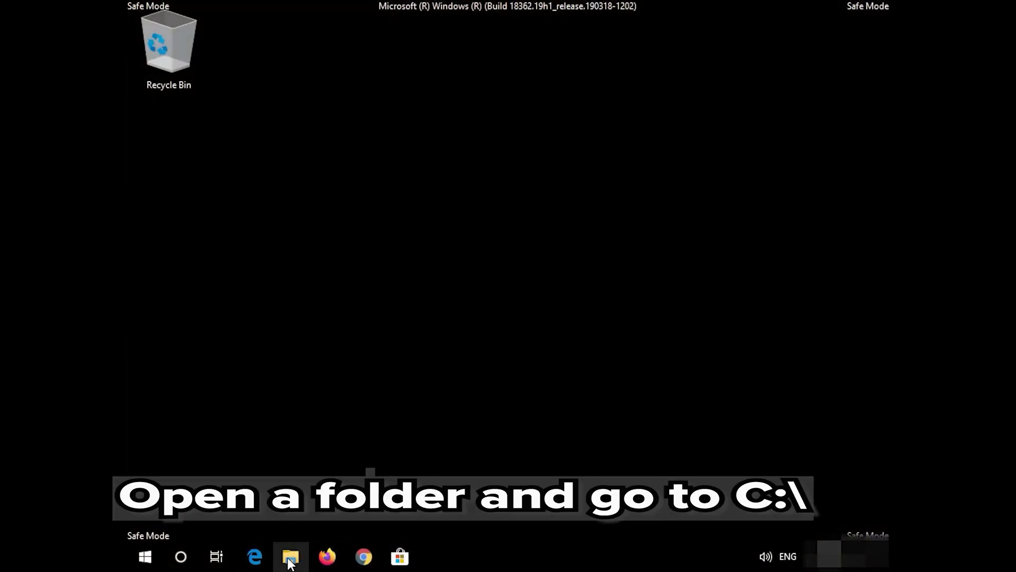
Step: Open the Windows folder on Local Disk (C:) in File Explorer
{"action": "left_click", "coordinate": [290, 557]}
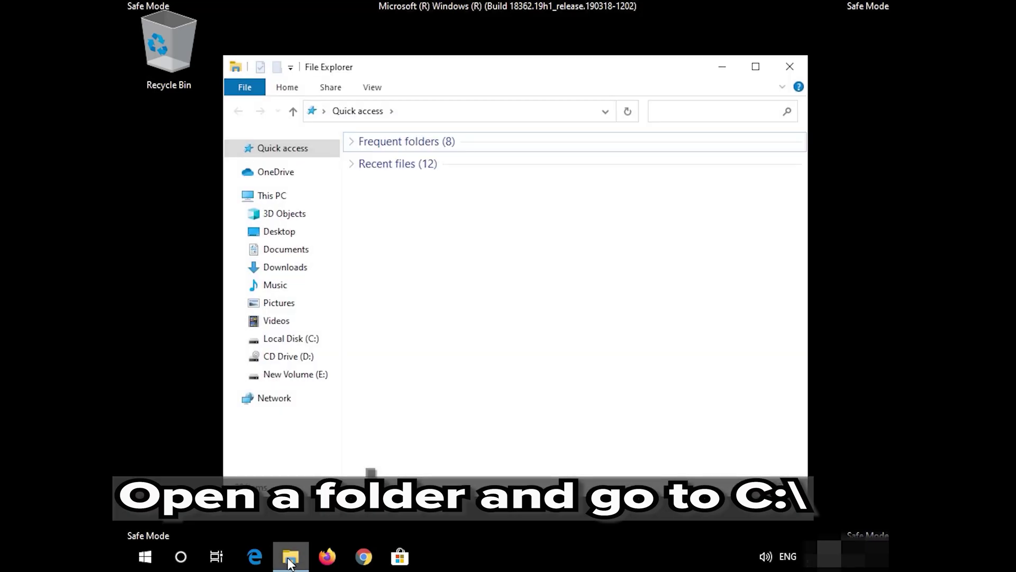
{"action": "left_click", "coordinate": [299, 339]}
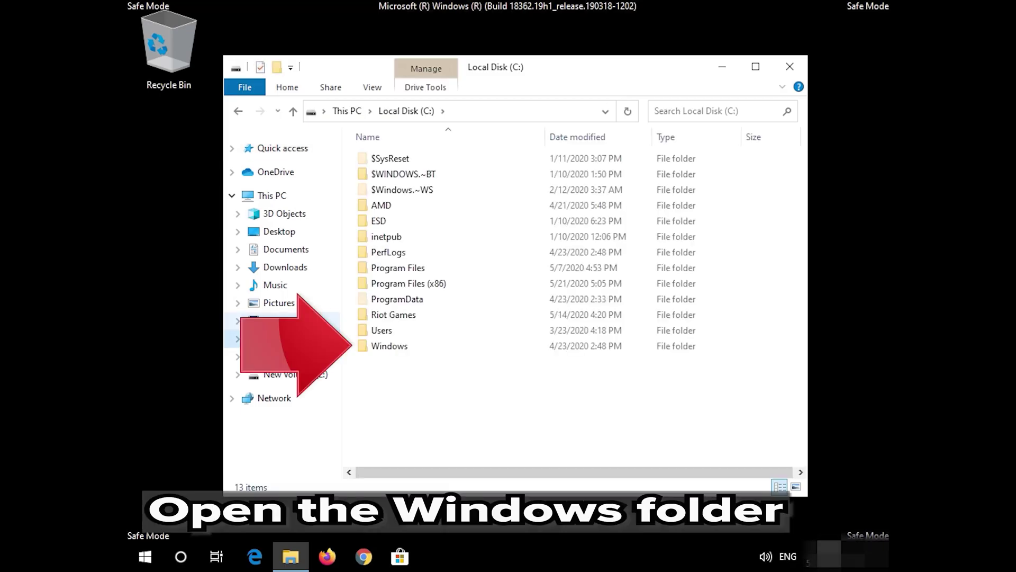
{"action": "double_click", "coordinate": [424, 347]}
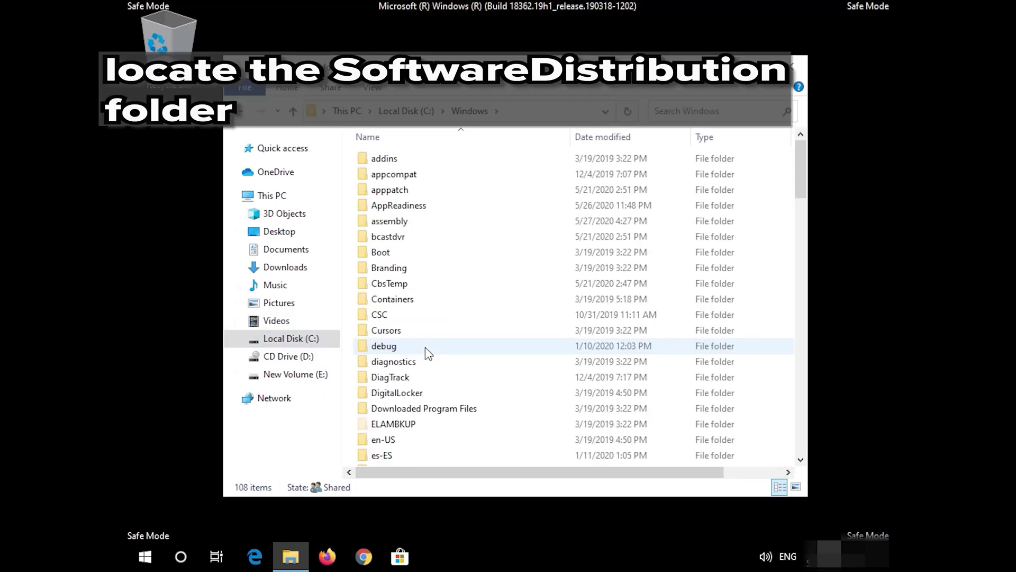
Step: Delete the SoftwareDistribution folder from C:\Windows
{"action": "scroll", "coordinate": [425, 348], "scroll_direction": "down", "scroll_amount": 18}
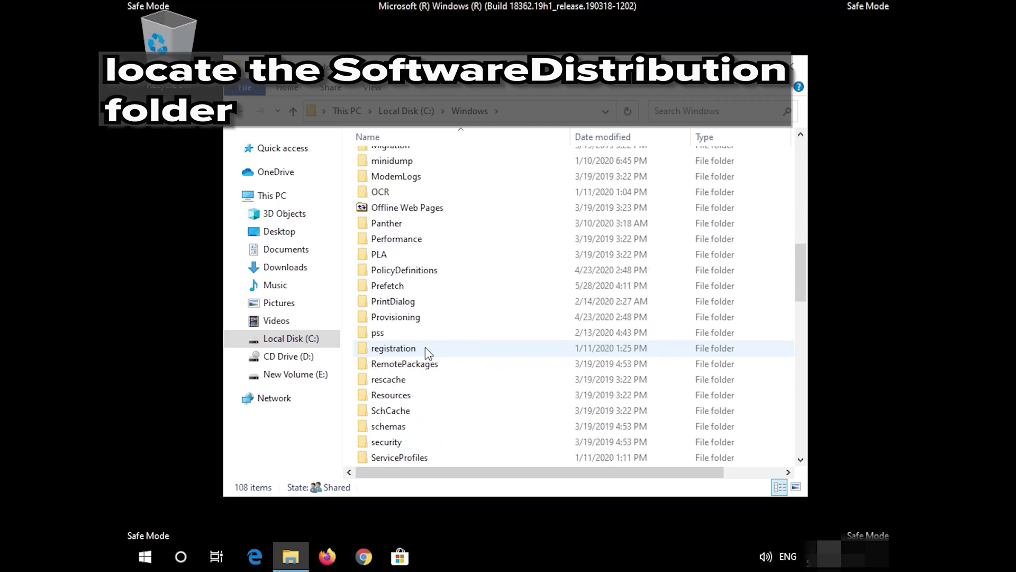
{"action": "scroll", "coordinate": [423, 360], "scroll_direction": "up", "scroll_amount": 2}
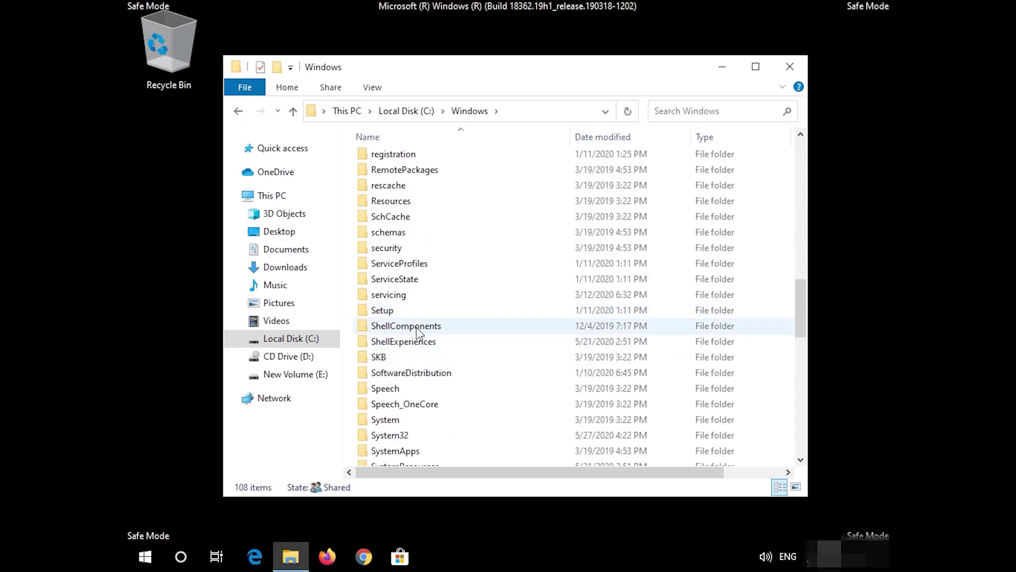
{"action": "left_click", "coordinate": [405, 374]}
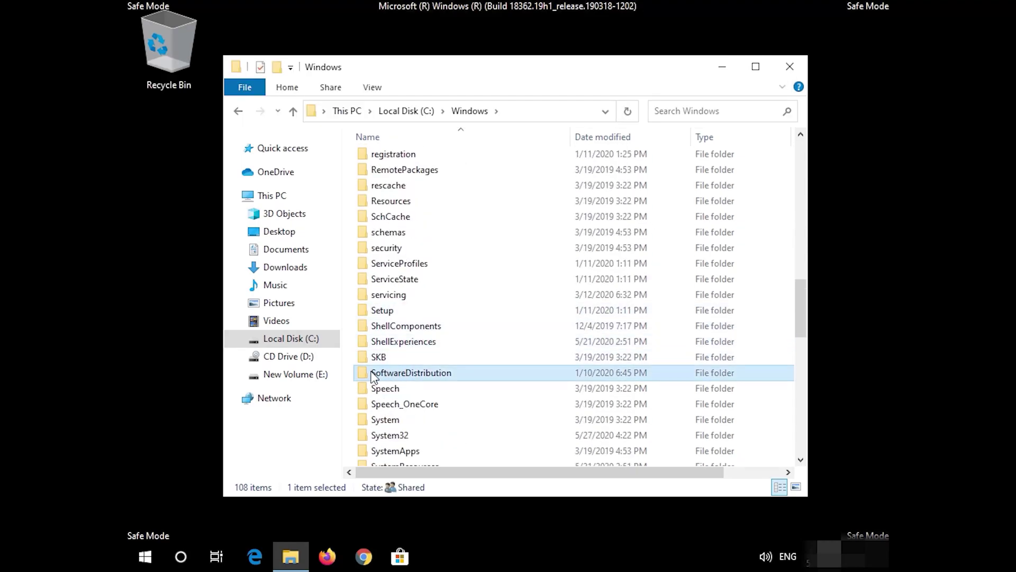
{"action": "right_click", "coordinate": [466, 374]}
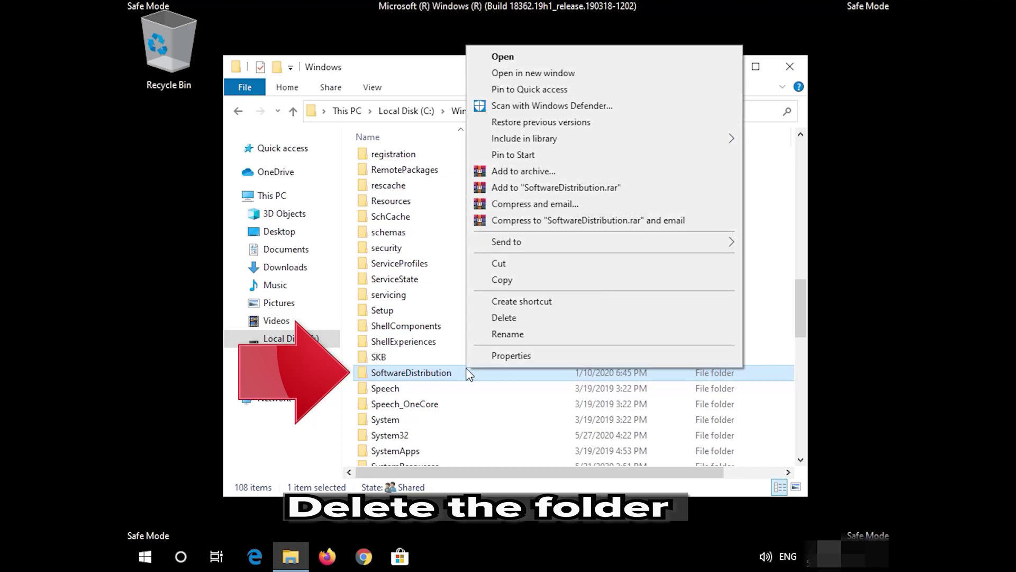
{"action": "left_click", "coordinate": [537, 320]}
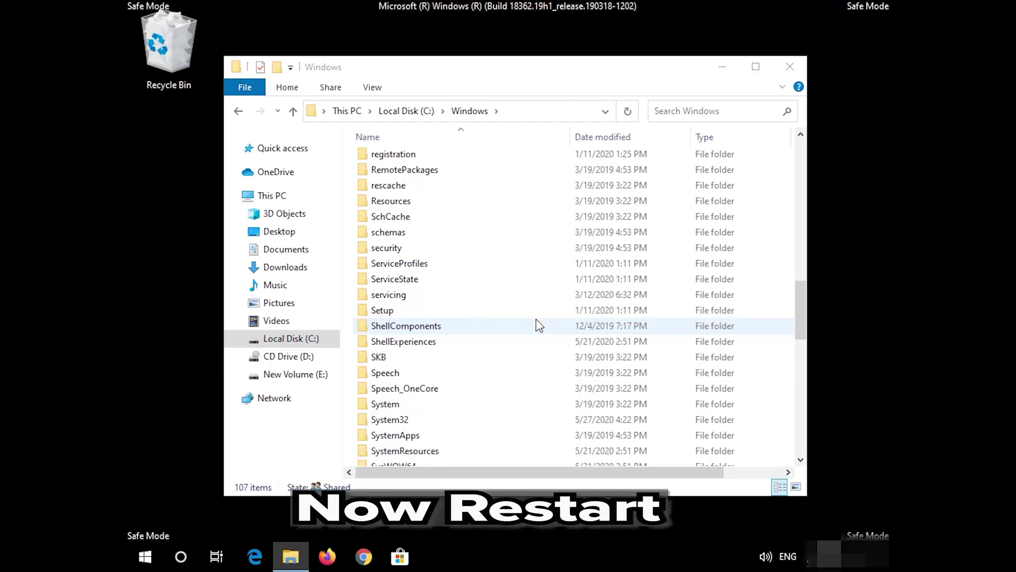
Step: Close the Windows folder window and restart the PC to leave Safe Mode
{"action": "left_click", "coordinate": [804, 70]}
{"action": "left_click", "coordinate": [152, 555]}
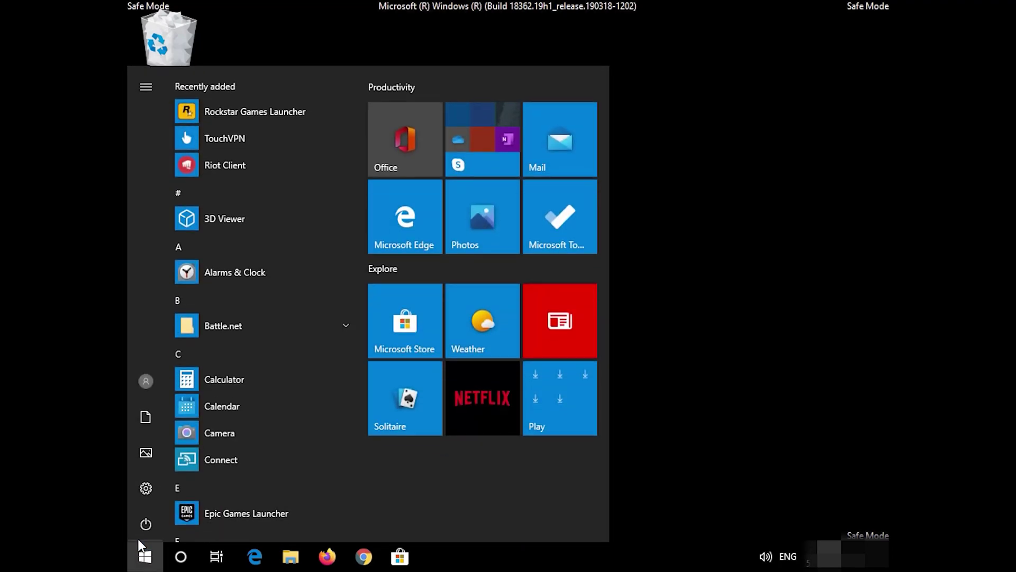
{"action": "left_click", "coordinate": [139, 531]}
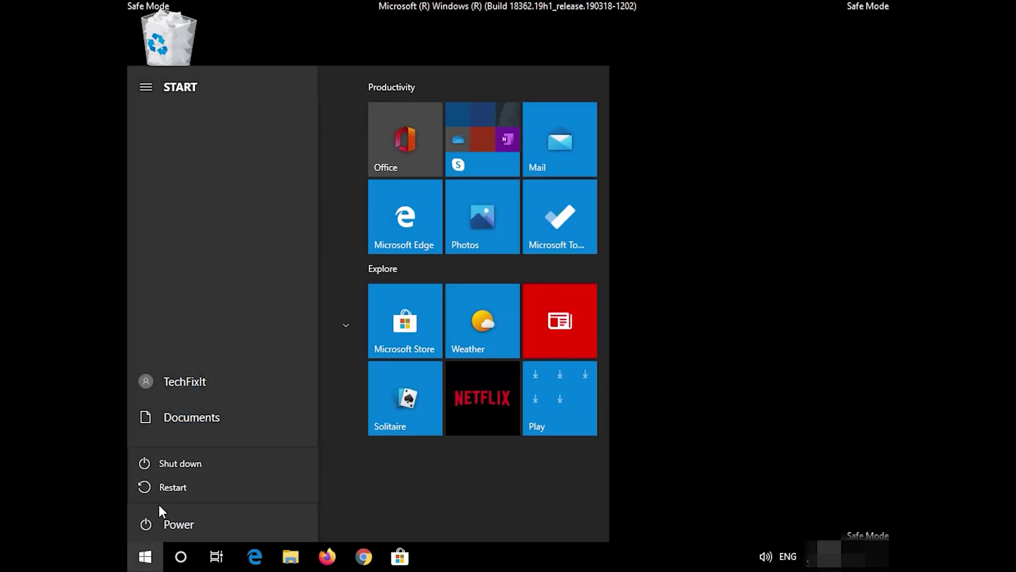
{"action": "left_click", "coordinate": [166, 488]}
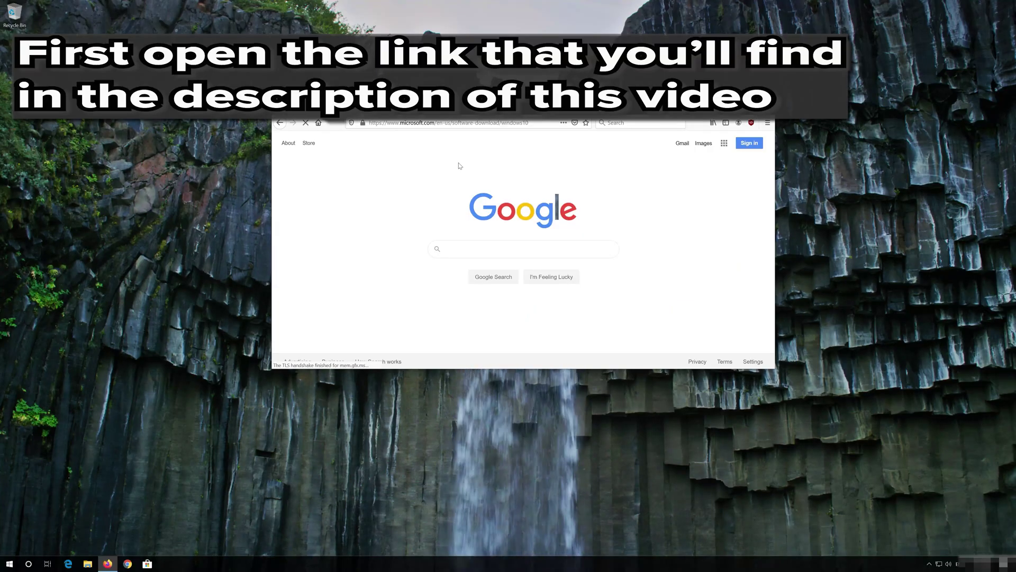
Step: Download MediaCreationTool2004.exe from Microsoft's Download Windows 10 page in Firefox, saving the file, and close the browser
{"action": "key", "text": "Return"}
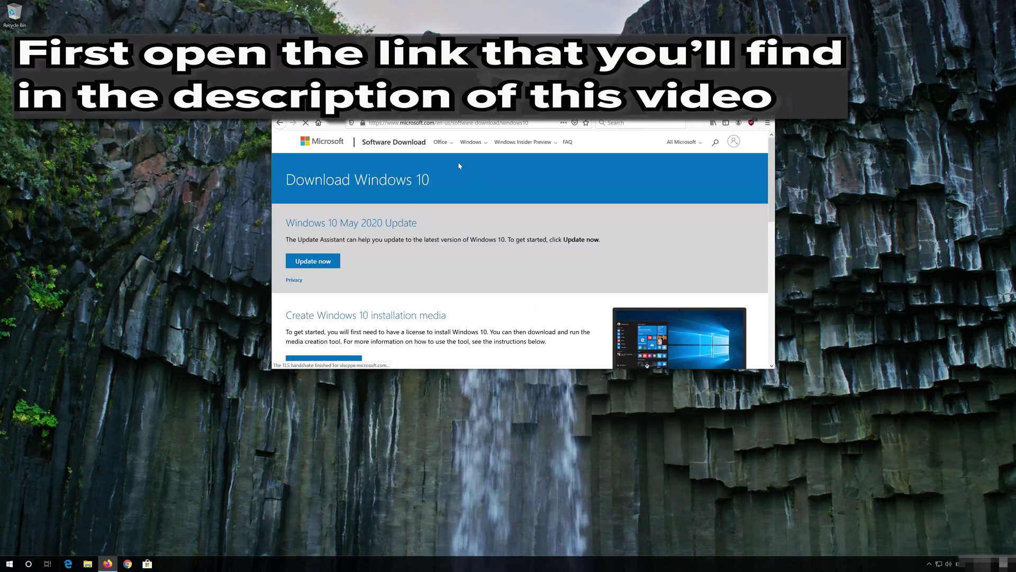
{"action": "scroll", "coordinate": [458, 164], "scroll_direction": "down", "scroll_amount": 1}
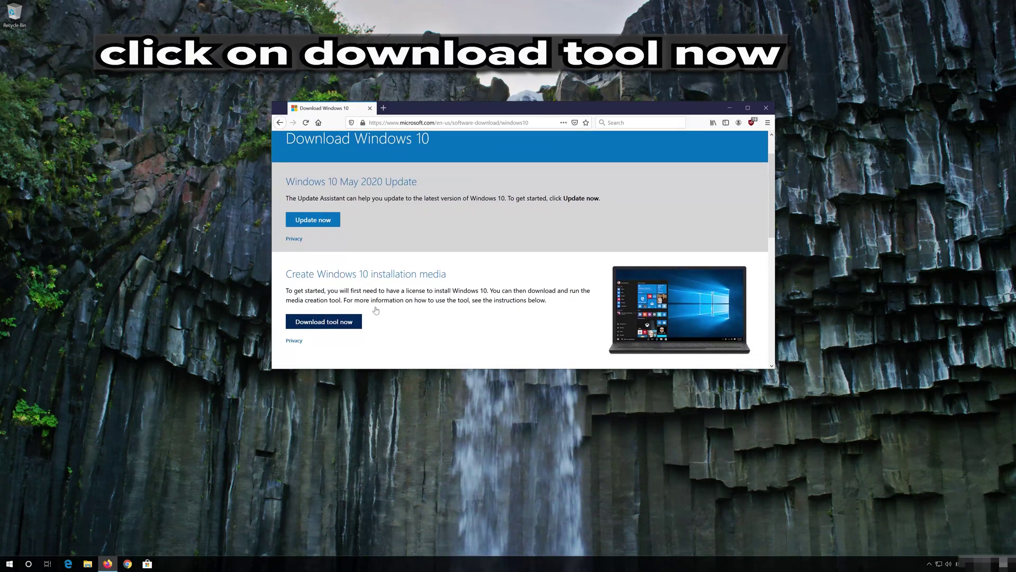
{"action": "left_click", "coordinate": [349, 322]}
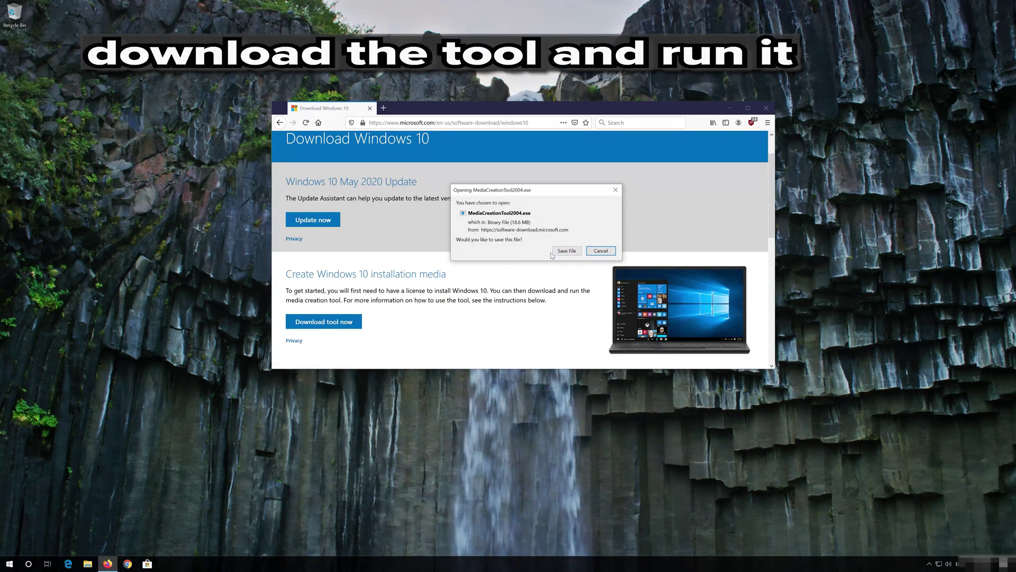
{"action": "left_click", "coordinate": [563, 251]}
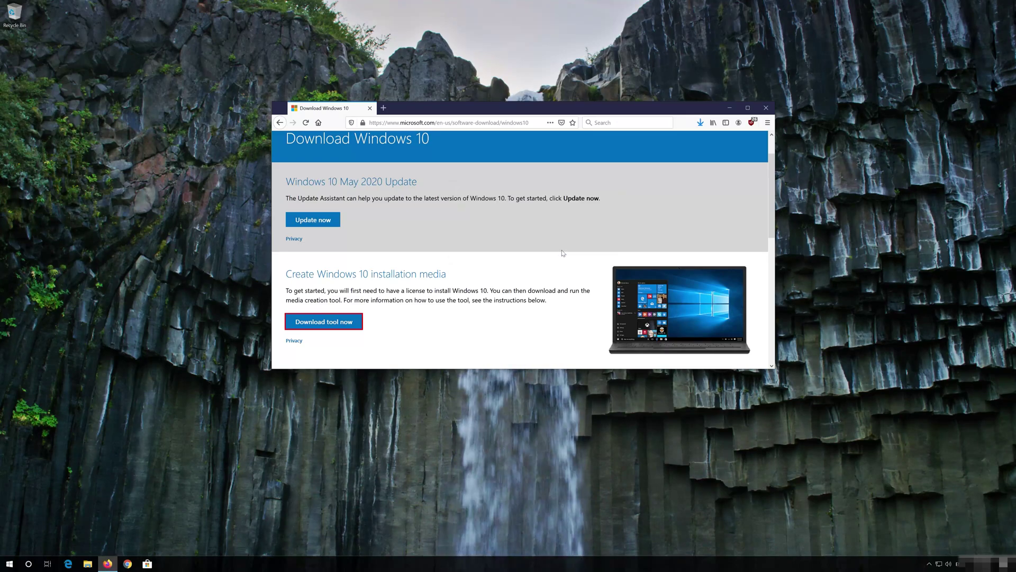
{"action": "left_click", "coordinate": [764, 107]}
Step: Run the downloaded media creation tool, allowing it to make changes to the device, and accept its license terms
{"action": "double_click", "coordinate": [15, 57]}
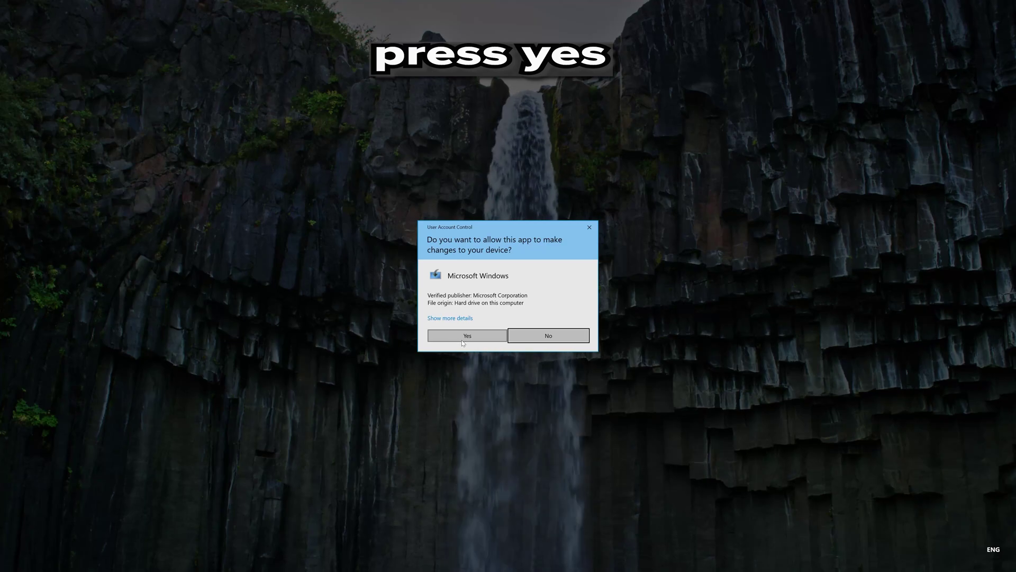
{"action": "left_click", "coordinate": [463, 340]}
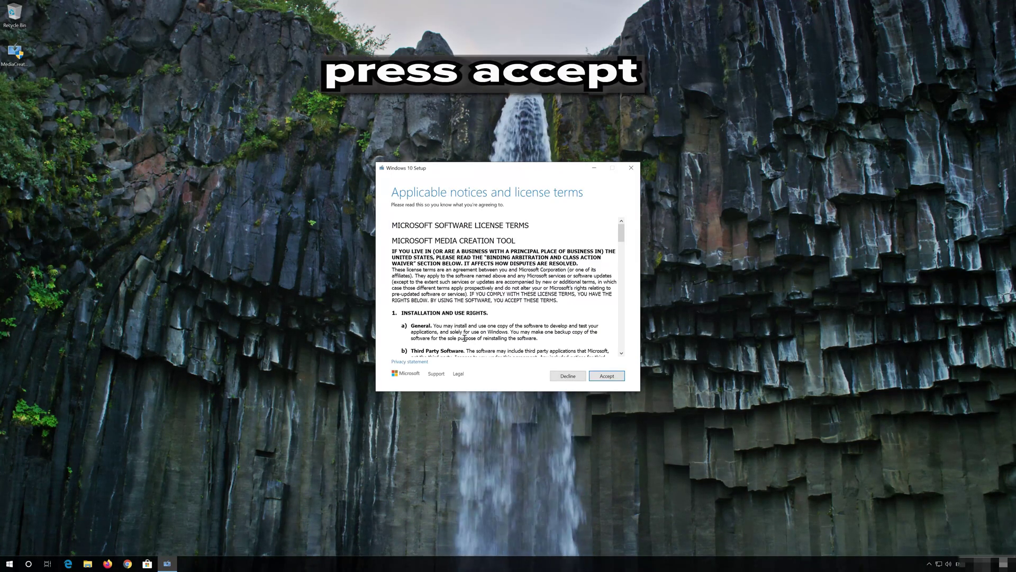
{"action": "left_click", "coordinate": [620, 375]}
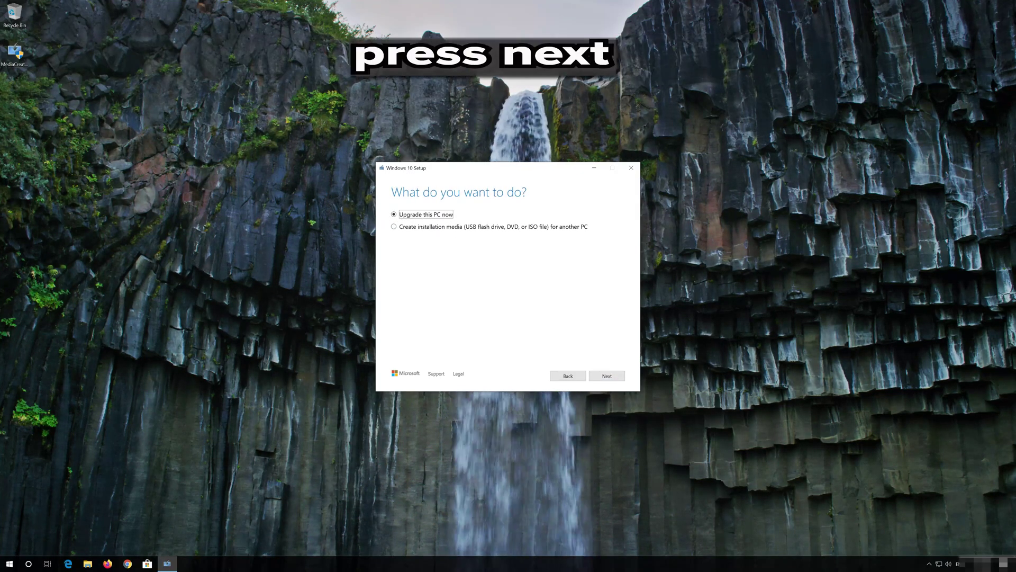
Step: Choose Upgrade this PC now, accept the license terms and start installing Windows 10 Pro with personal files and apps kept
{"action": "left_click", "coordinate": [607, 376]}
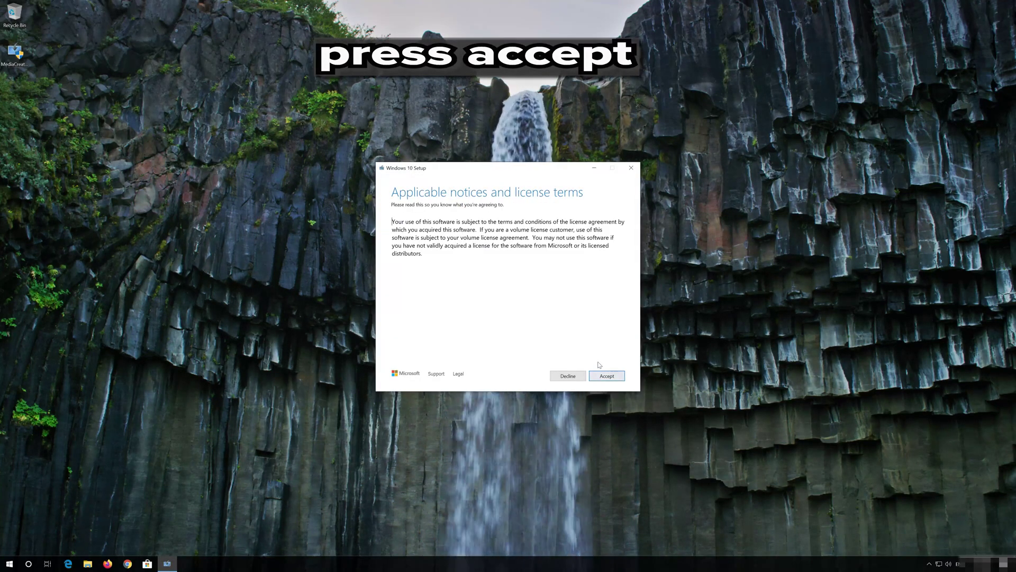
{"action": "left_click", "coordinate": [606, 375]}
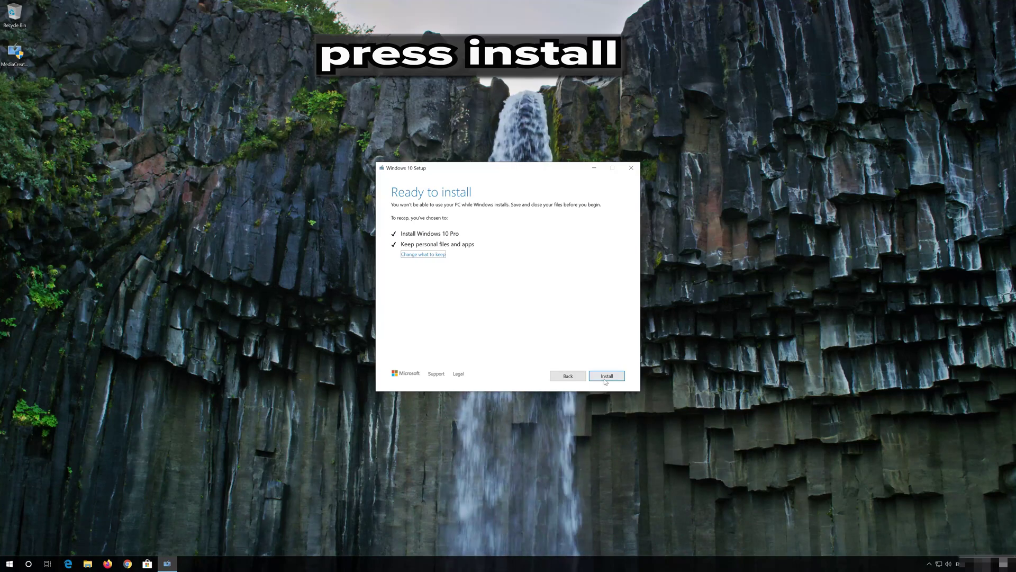
{"action": "left_click", "coordinate": [606, 376]}
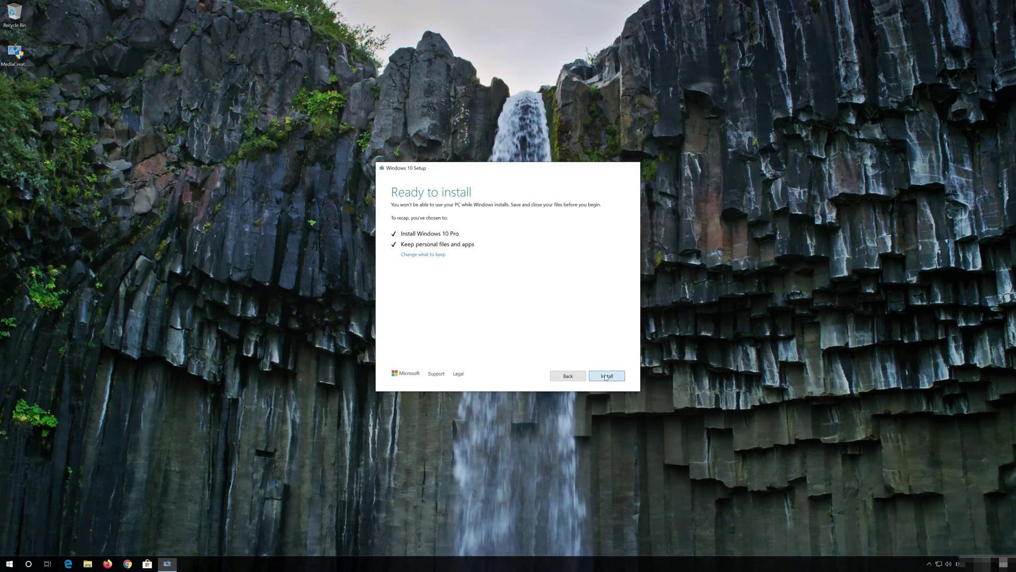